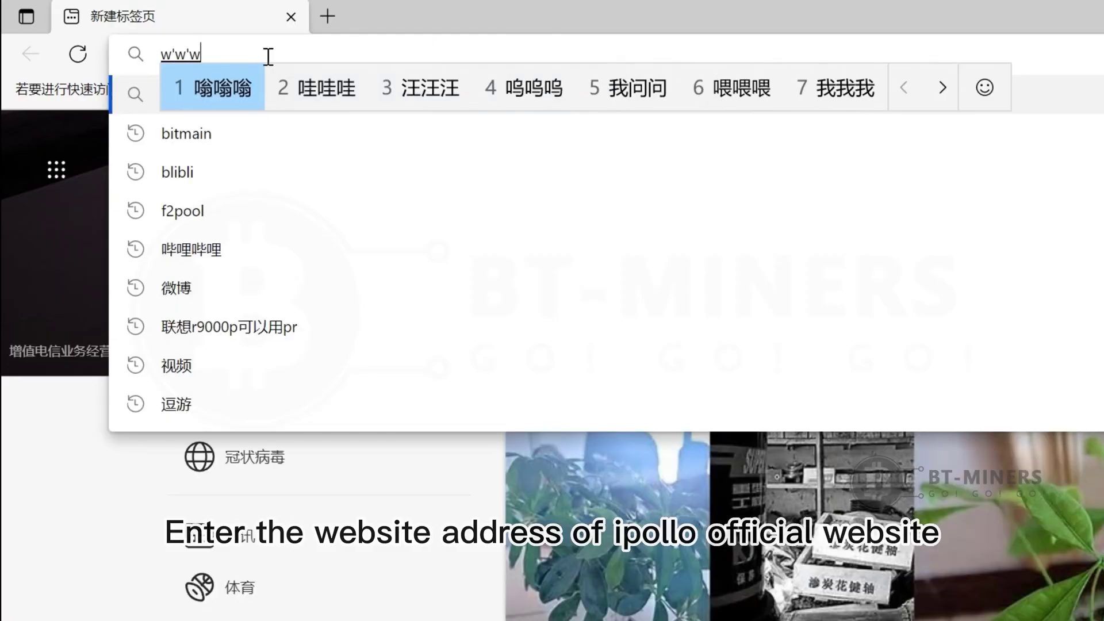
pyautogui.write('.')
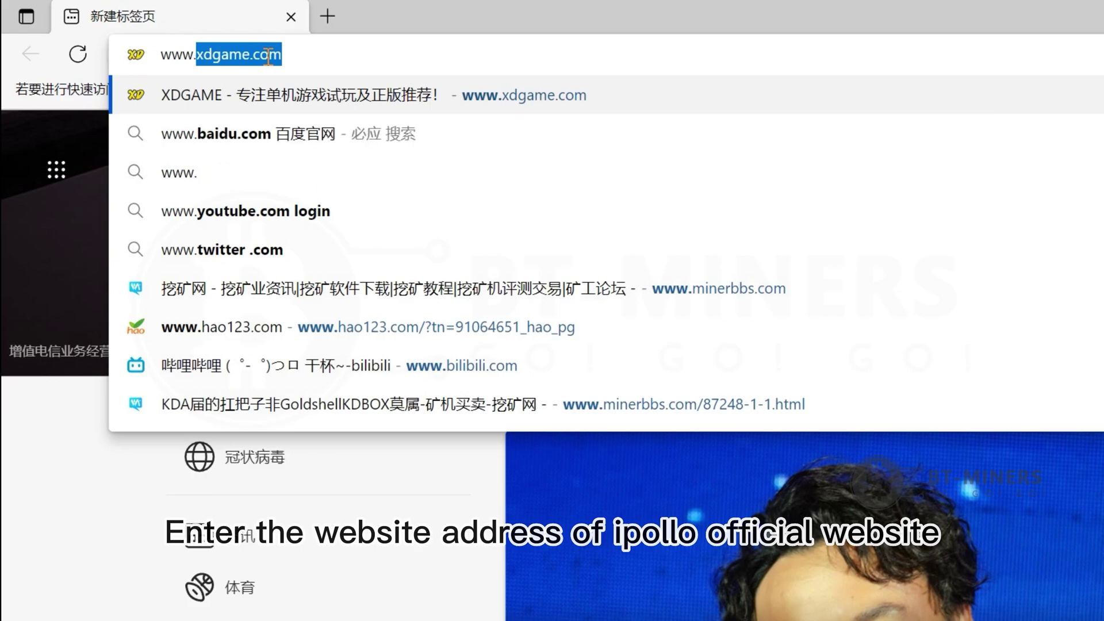
pyautogui.write('ipollo')
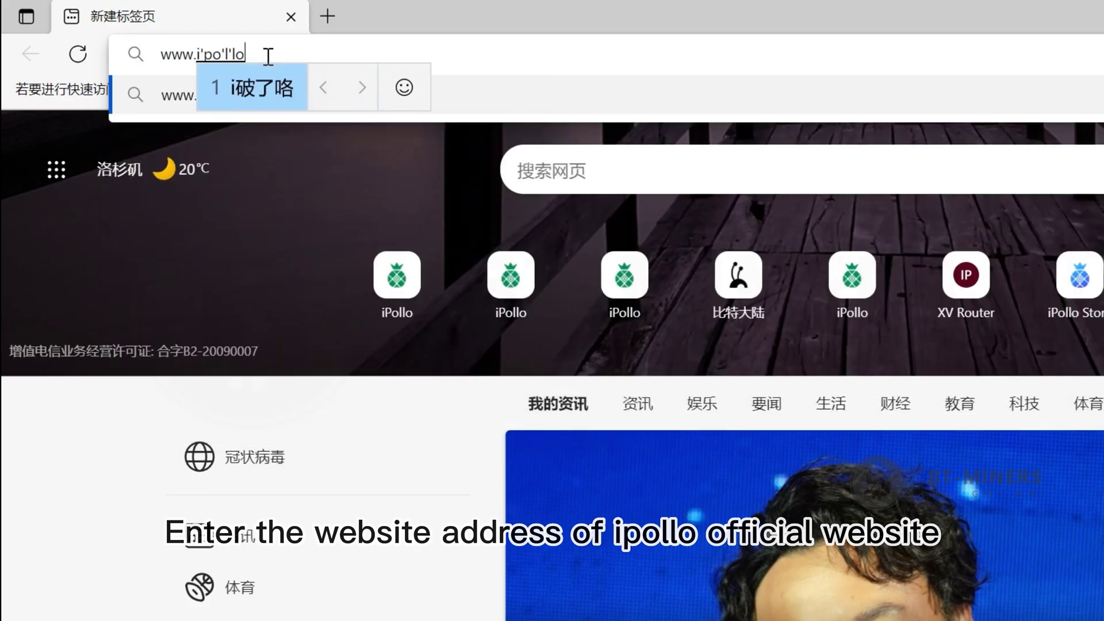
pyautogui.write(".co'm")
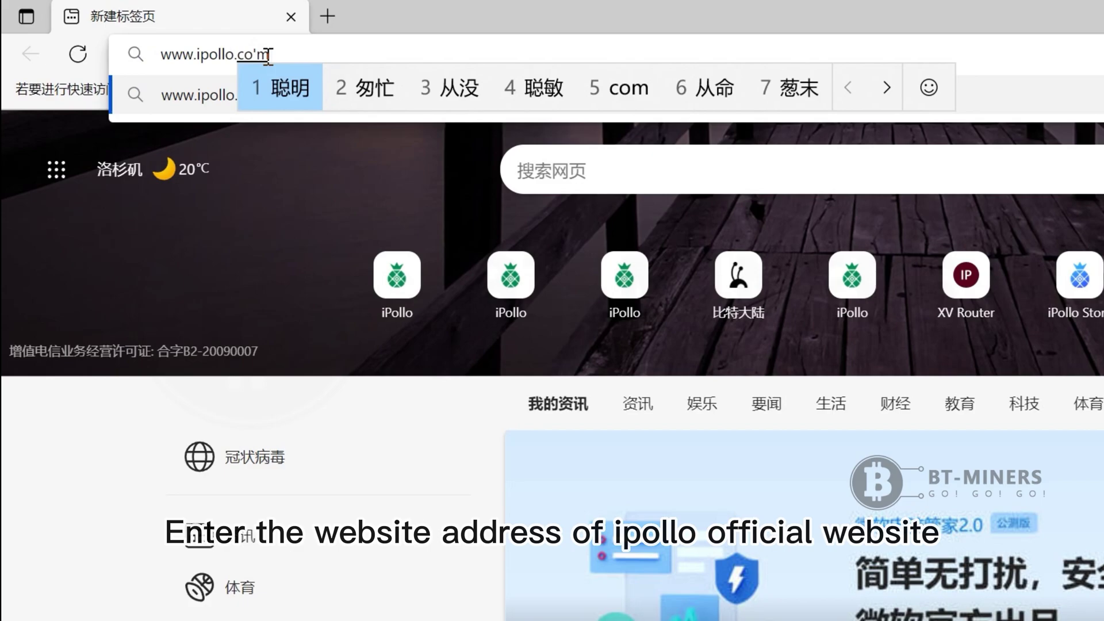
pyautogui.press('Return')
pyautogui.press('Return')
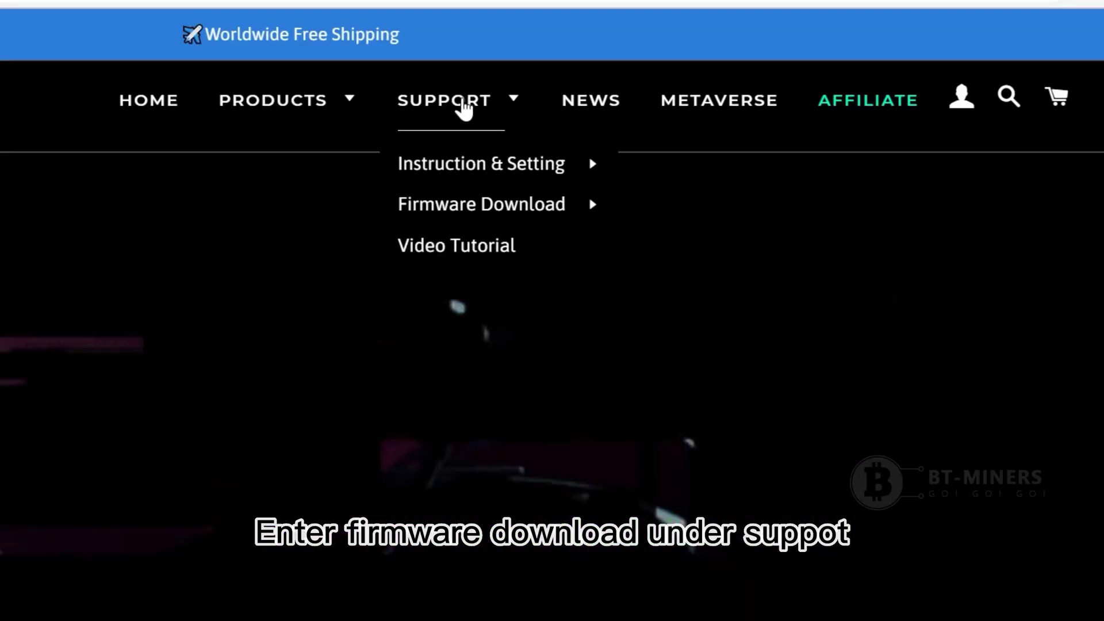
pyautogui.moveTo(468, 215)
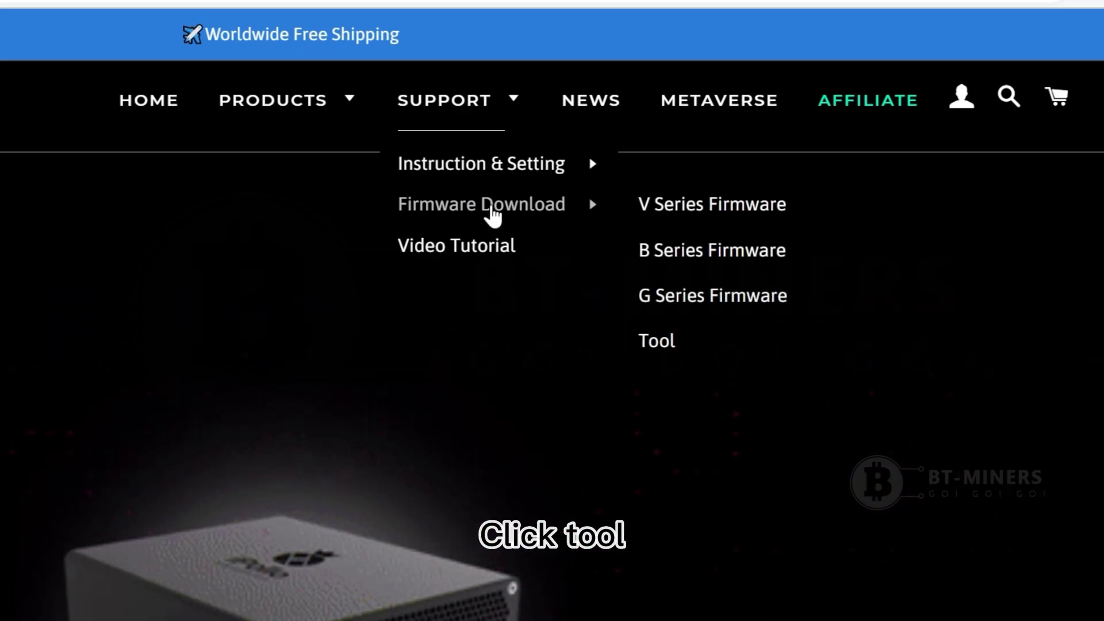
pyautogui.click(678, 342)
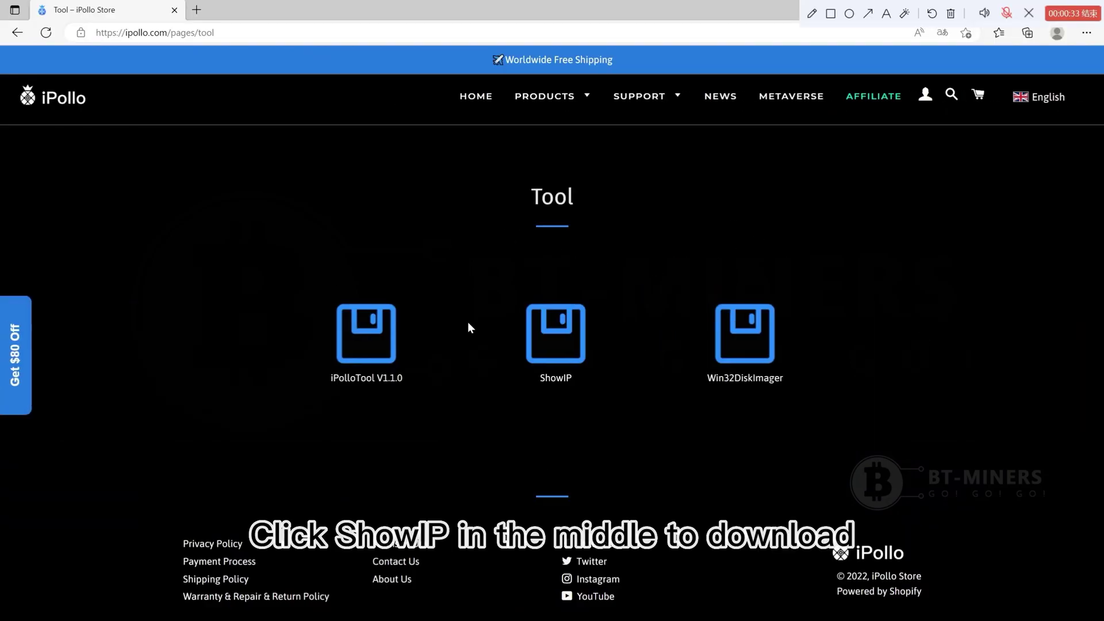
pyautogui.click(564, 344)
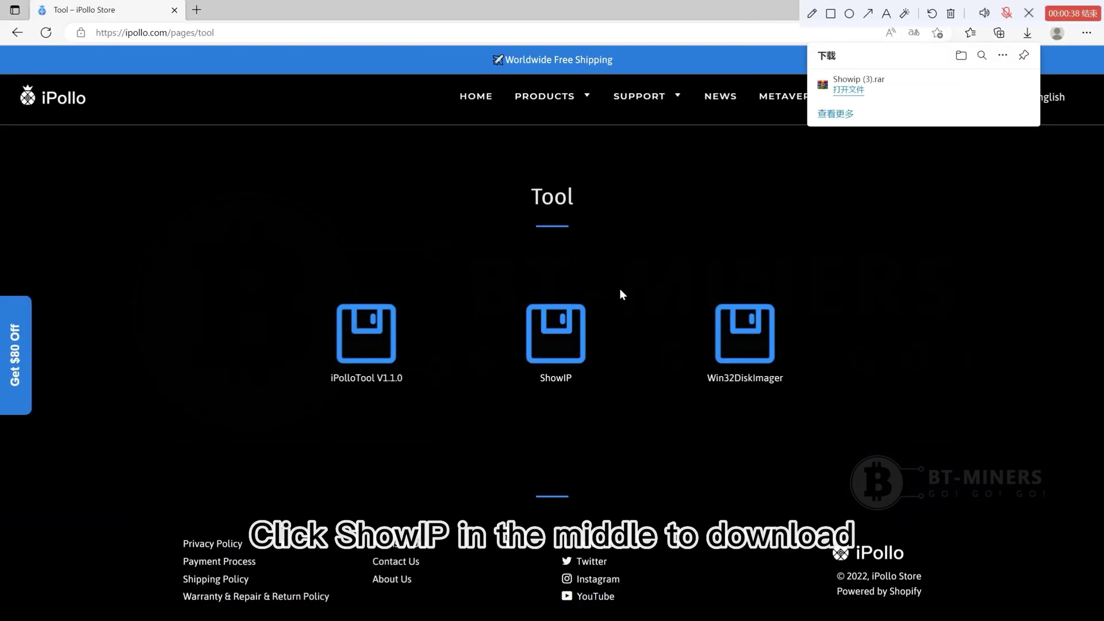
# Step: Extract the Showip软件 folder from Showip (3).rar to the desktop, replacing the existing files
pyautogui.click(851, 95)
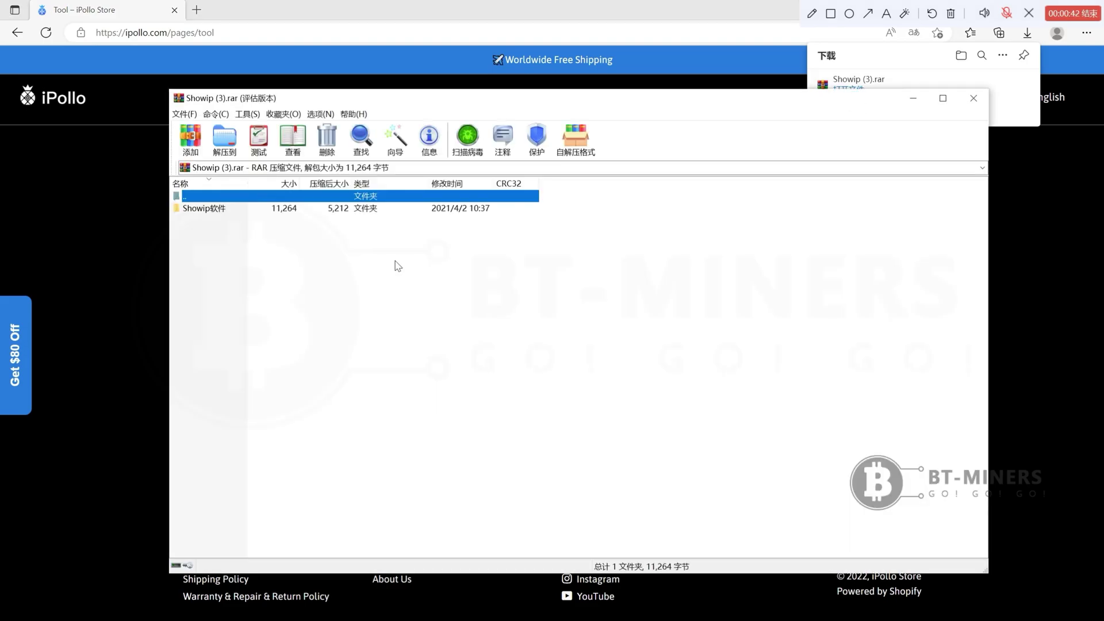
pyautogui.click(353, 210)
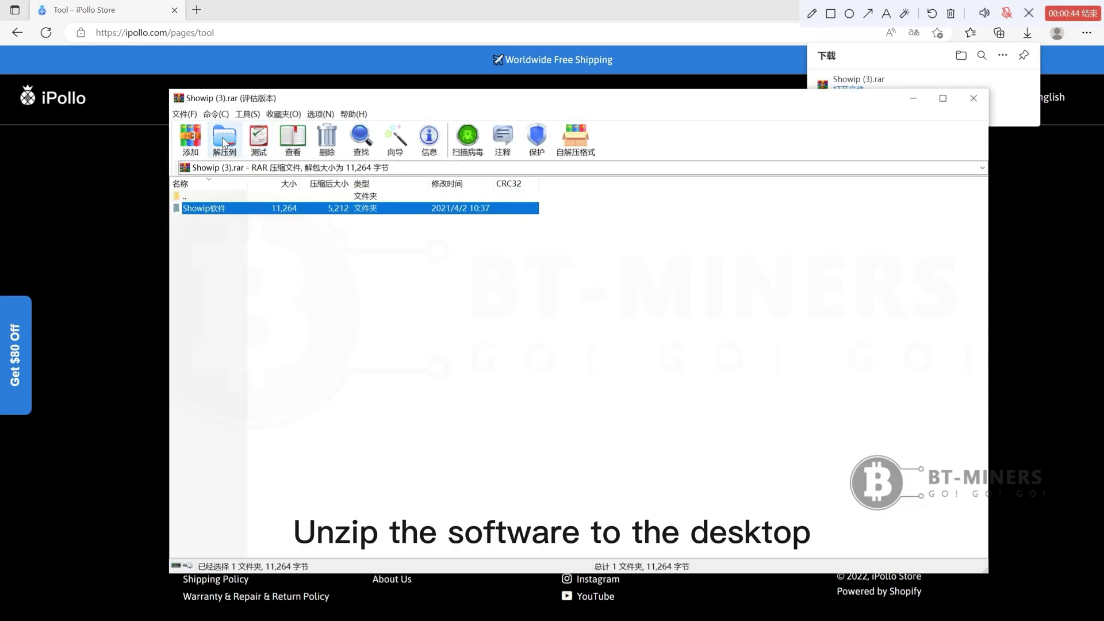
pyautogui.click(224, 138)
pyautogui.click(600, 262)
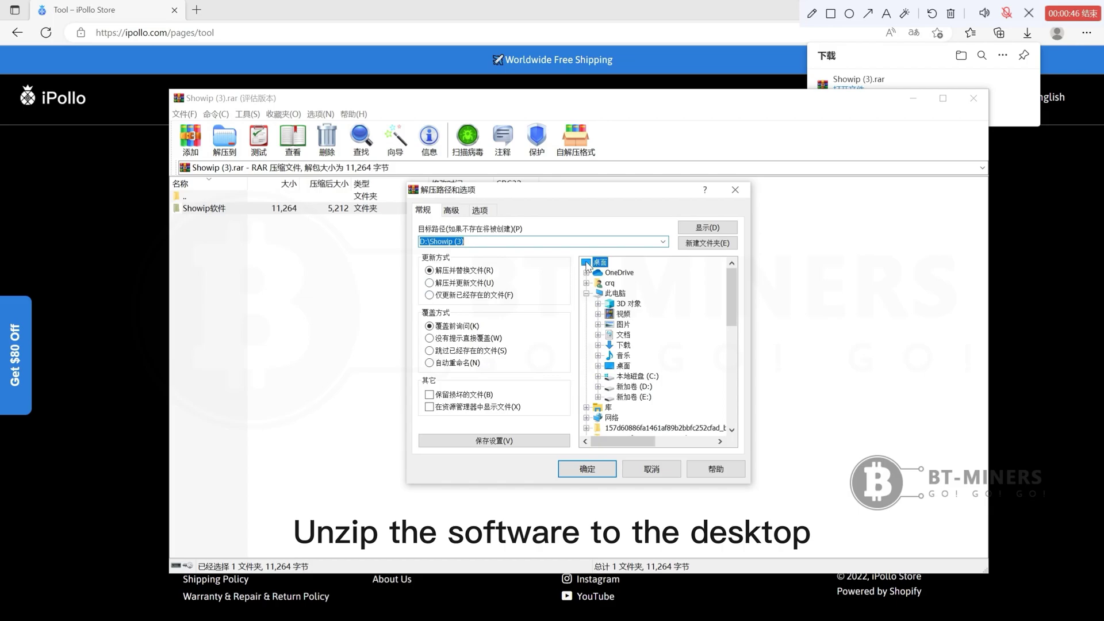
pyautogui.click(590, 472)
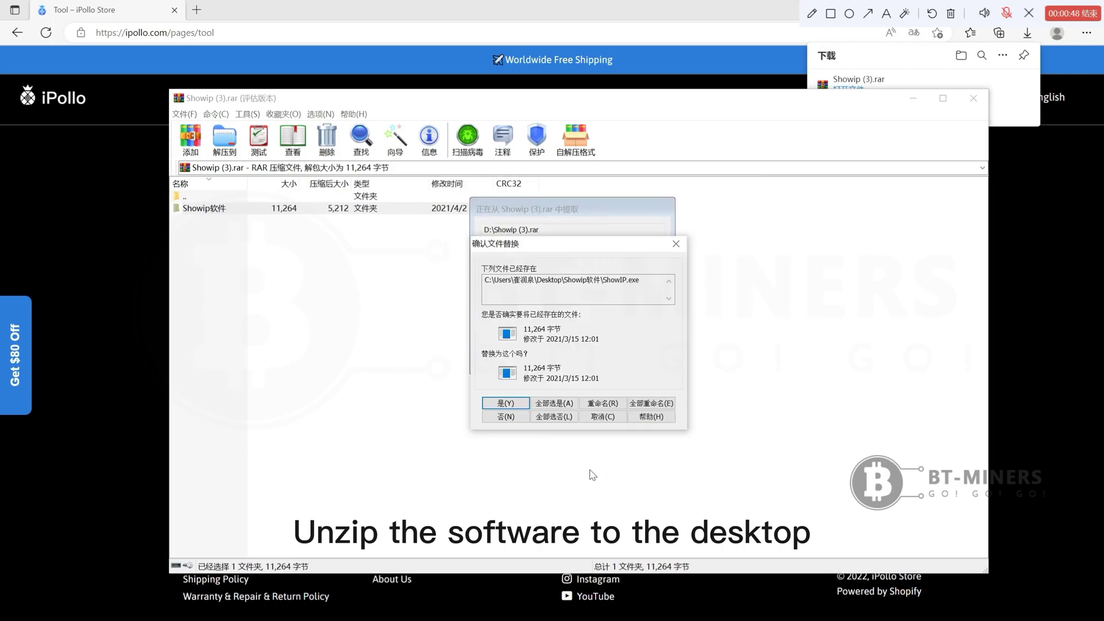
pyautogui.click(518, 404)
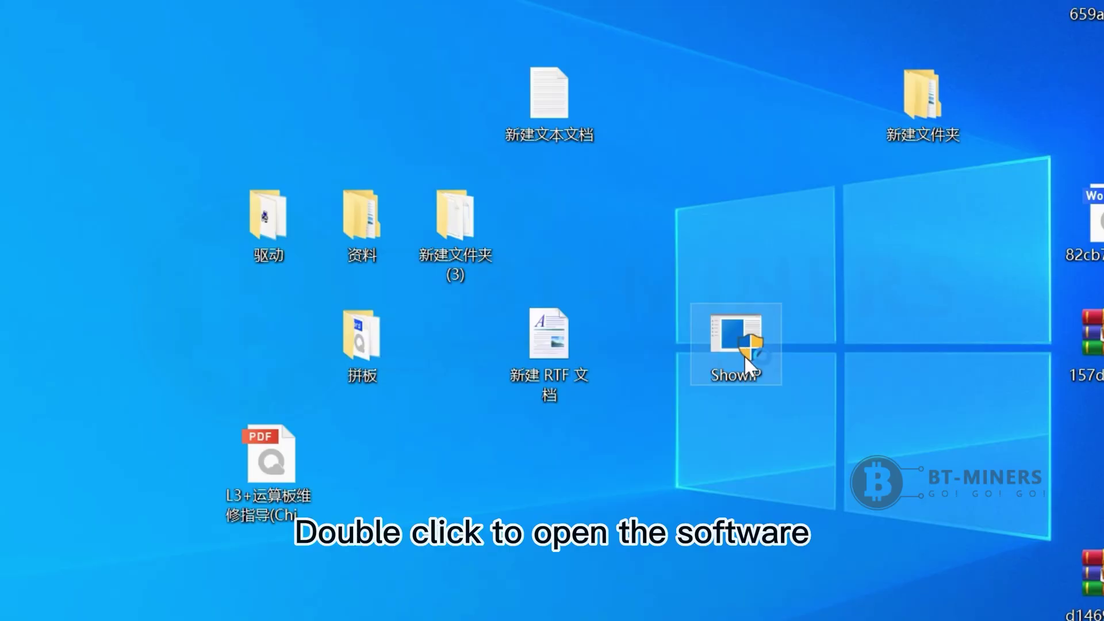
# Step: Run ShowIP from the desktop to find the miner's IP, 192.168.132.175
pyautogui.doubleClick(744, 356)
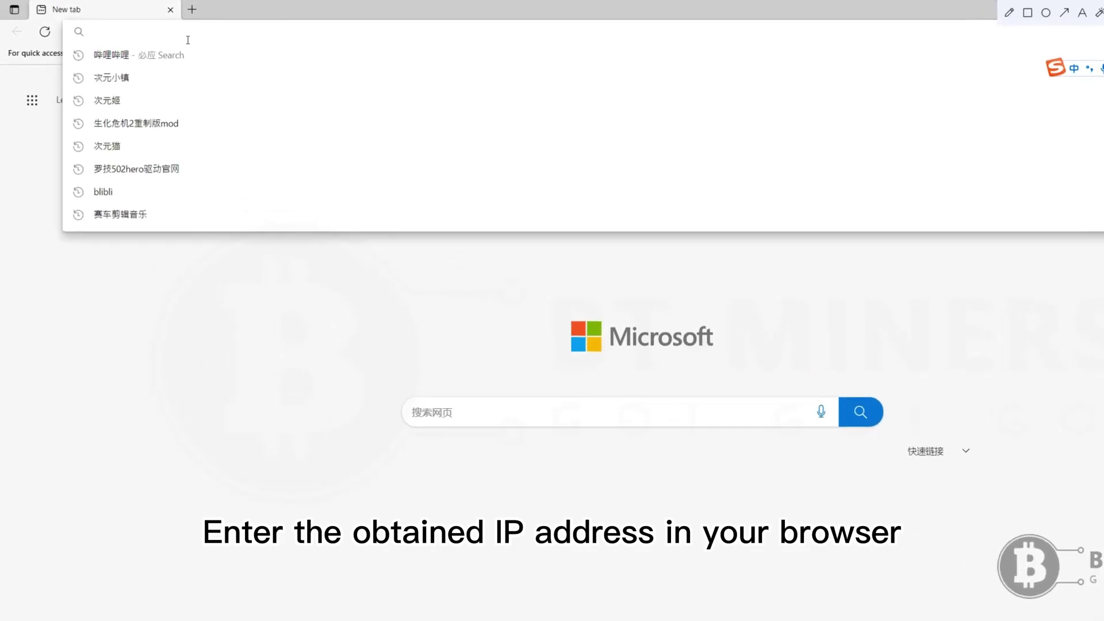
# Step: Open the miner's web admin at 192.168.132.175, correcting the autocompleted address
pyautogui.write('1')
pyautogui.press('Right')
pyautogui.press('BackSpace')
pyautogui.press('BackSpace')
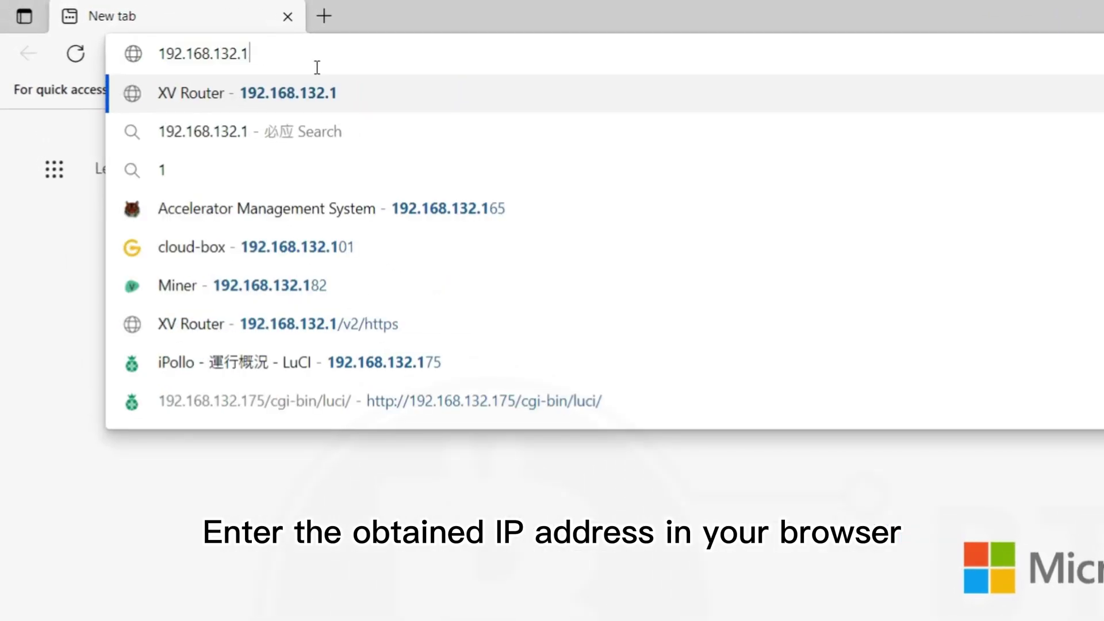
pyautogui.write('7')
pyautogui.press('Right')
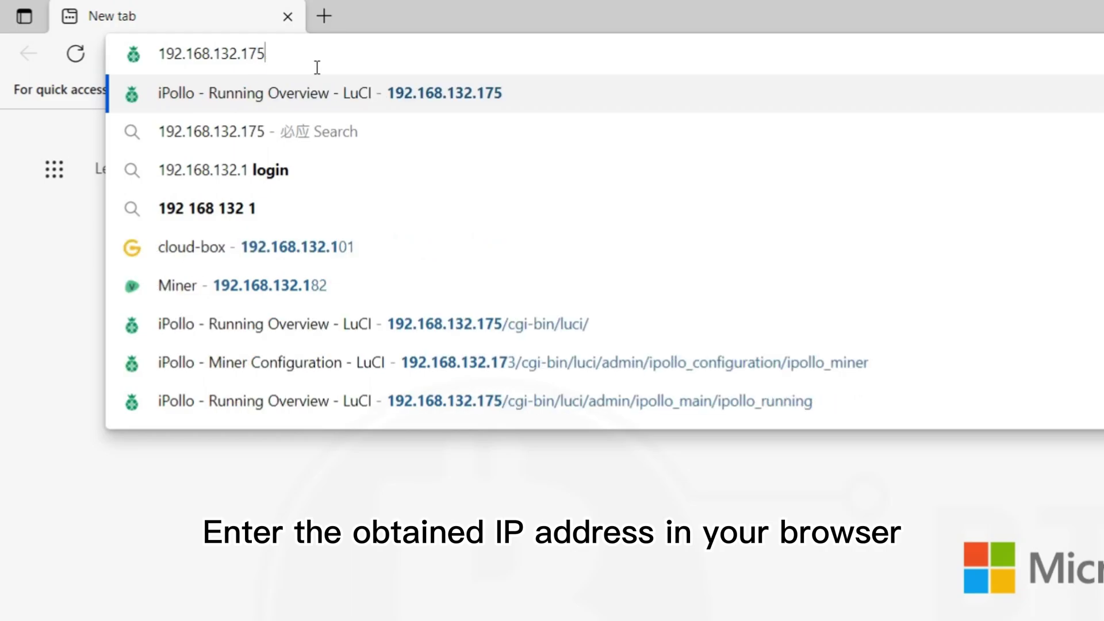
pyautogui.press('Return')
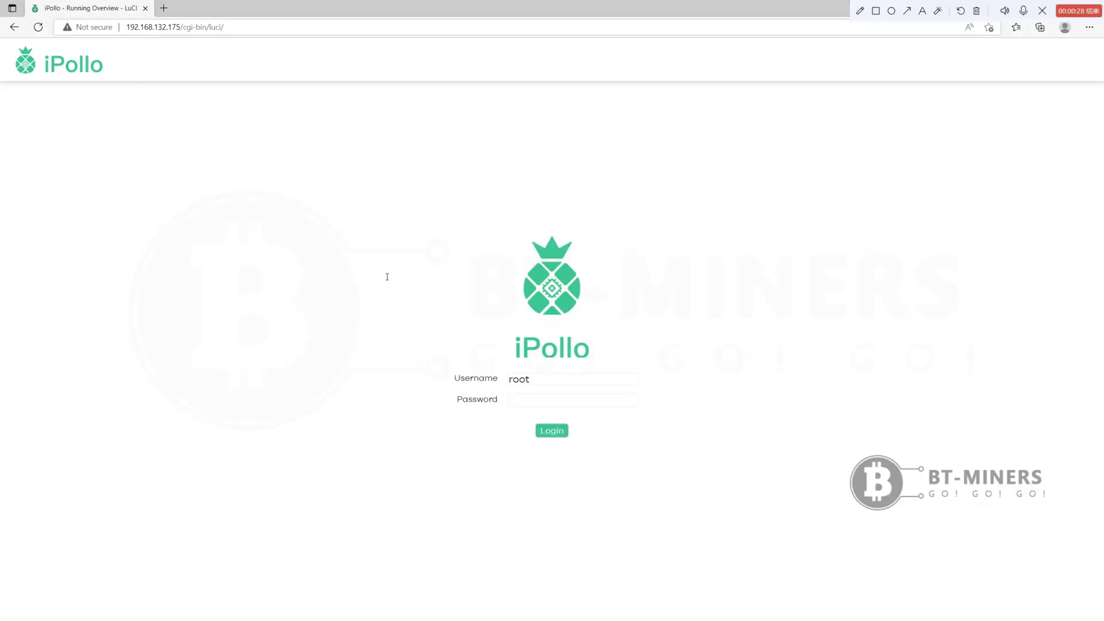
# Step: Enter the default login password and reveal it to check it
pyautogui.click(517, 404)
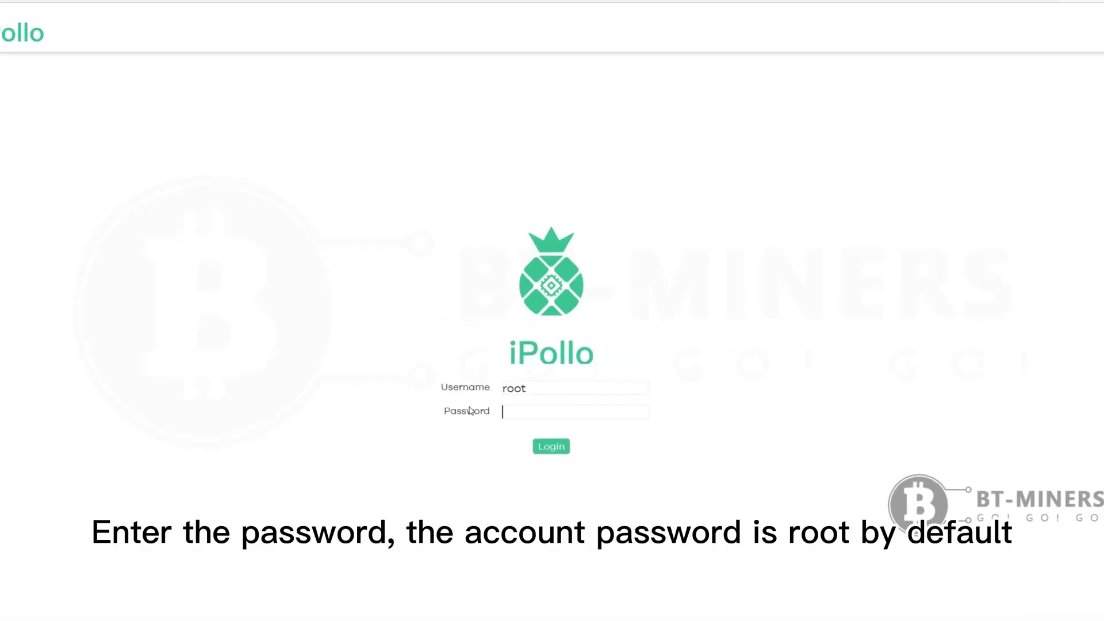
pyautogui.write('root')
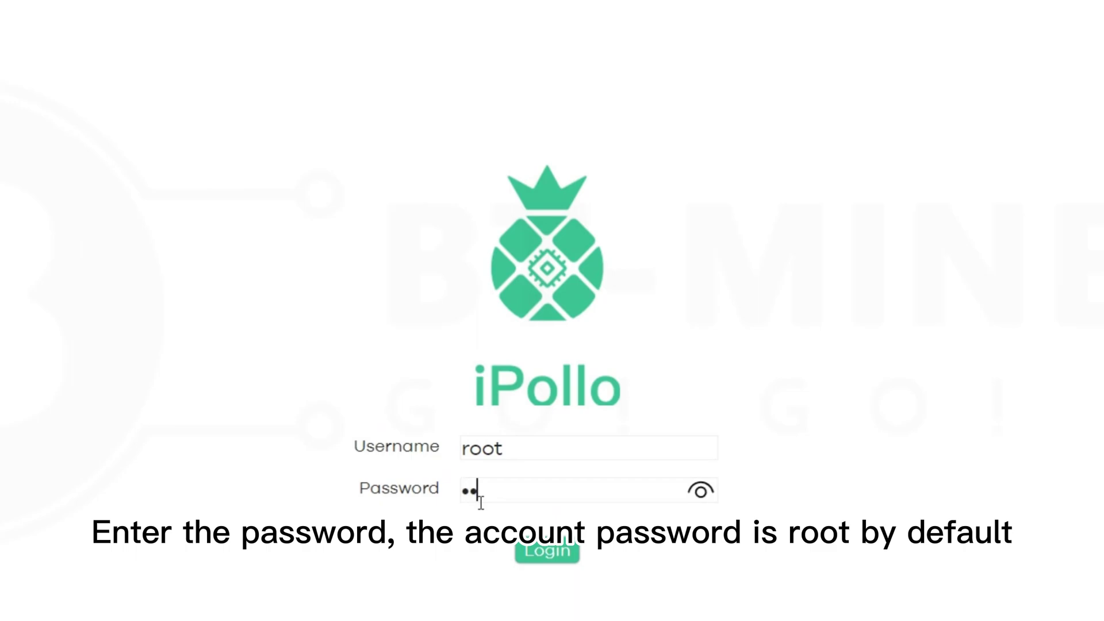
pyautogui.click(699, 498)
# Step: Log in to the miner dashboard and go to the Miner Configuration page
pyautogui.click(554, 550)
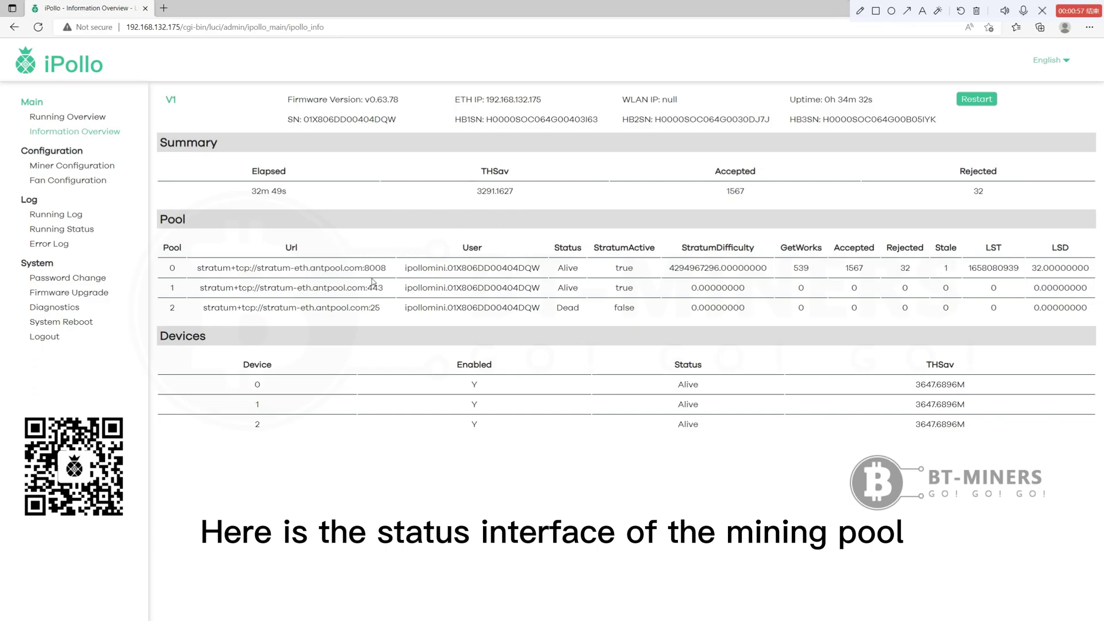
pyautogui.click(100, 167)
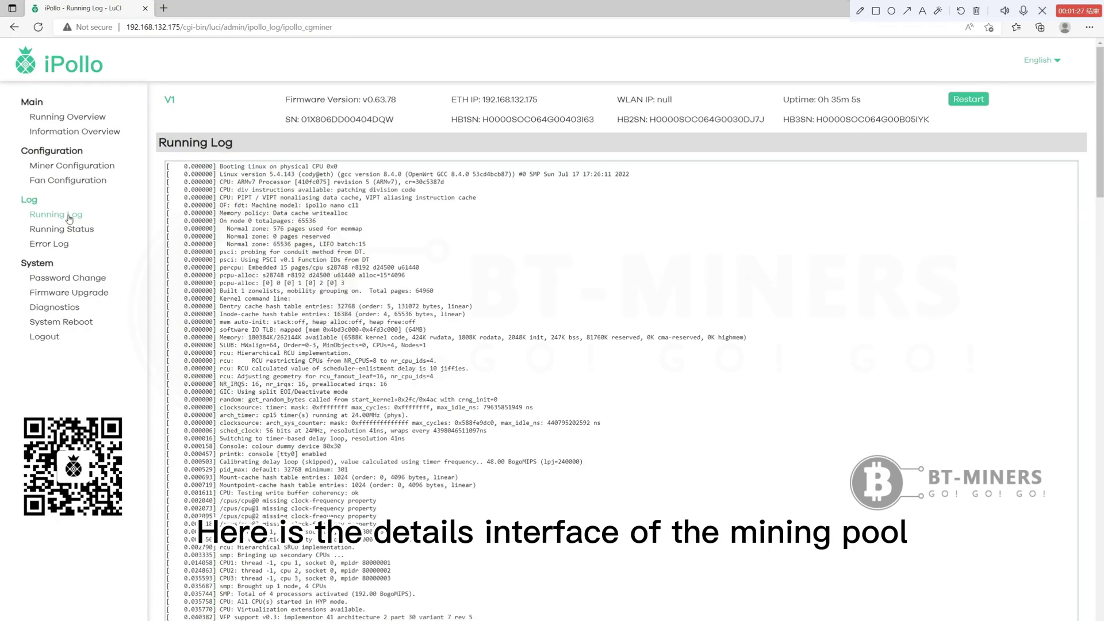
# Step: View the Error Log, Password Change, Diagnostics and System Reboot pages in turn
pyautogui.scroll(-3, 275, 314)
pyautogui.scroll(3, 178, 234)
pyautogui.click(62, 246)
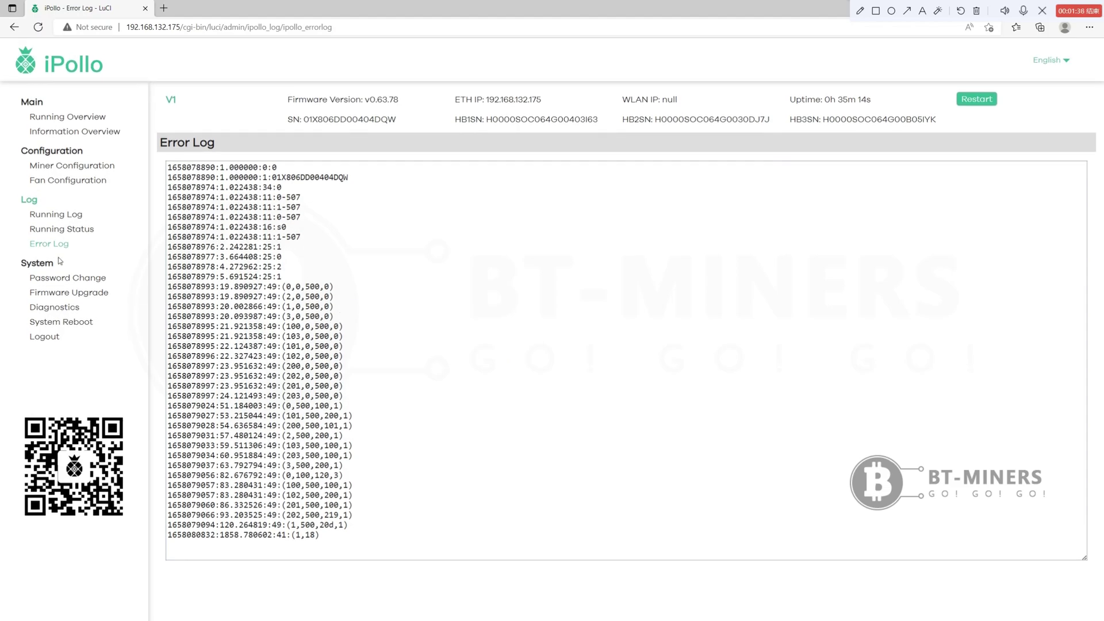
pyautogui.click(61, 279)
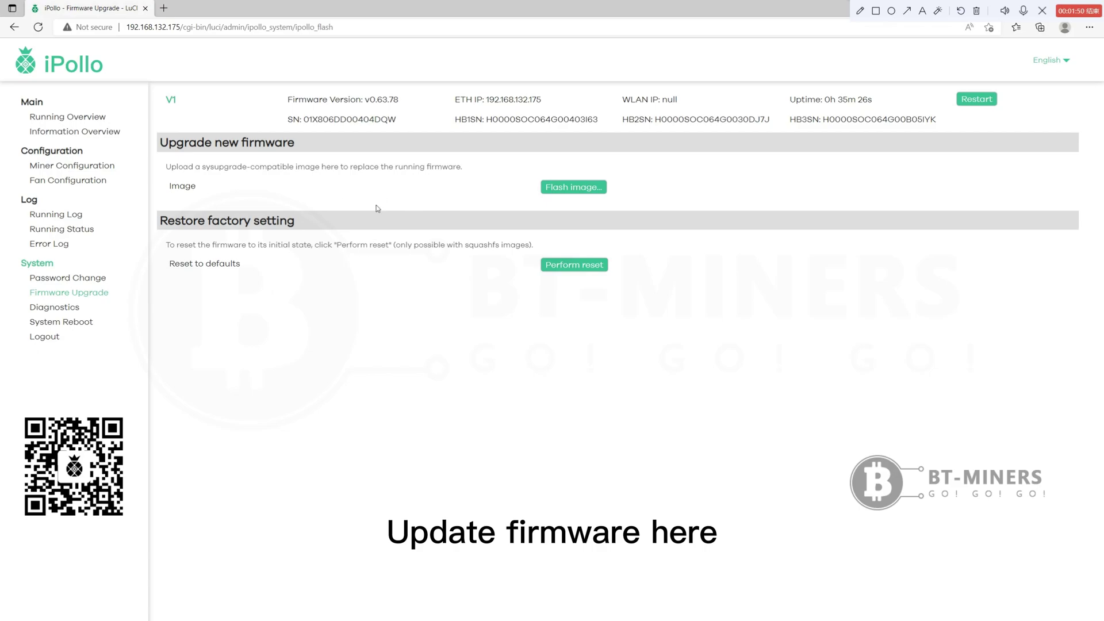
pyautogui.click(65, 309)
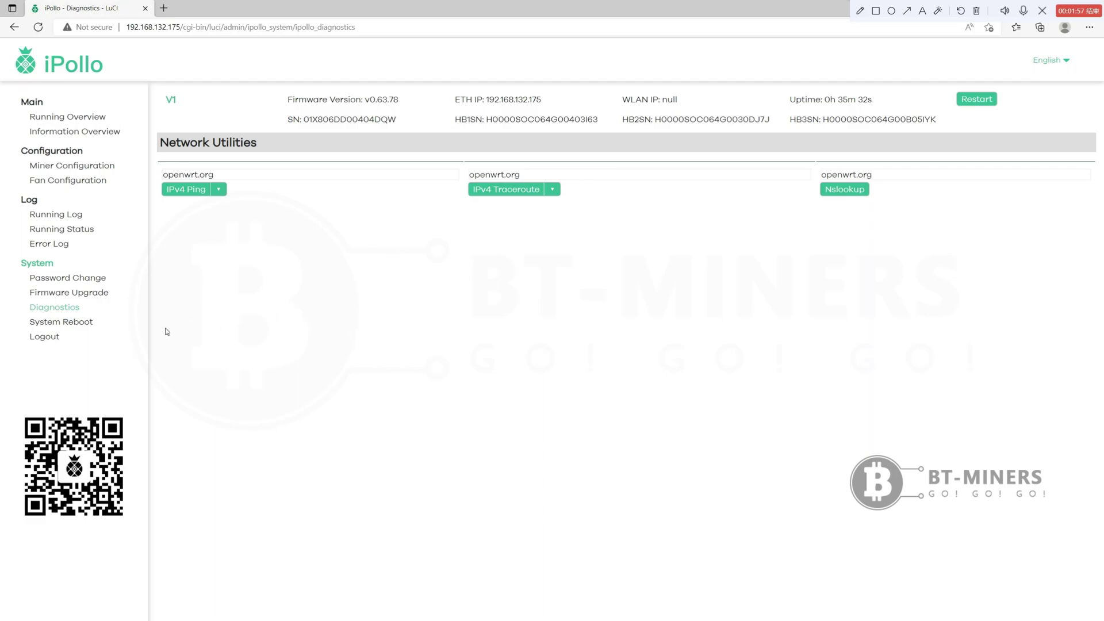
pyautogui.click(89, 323)
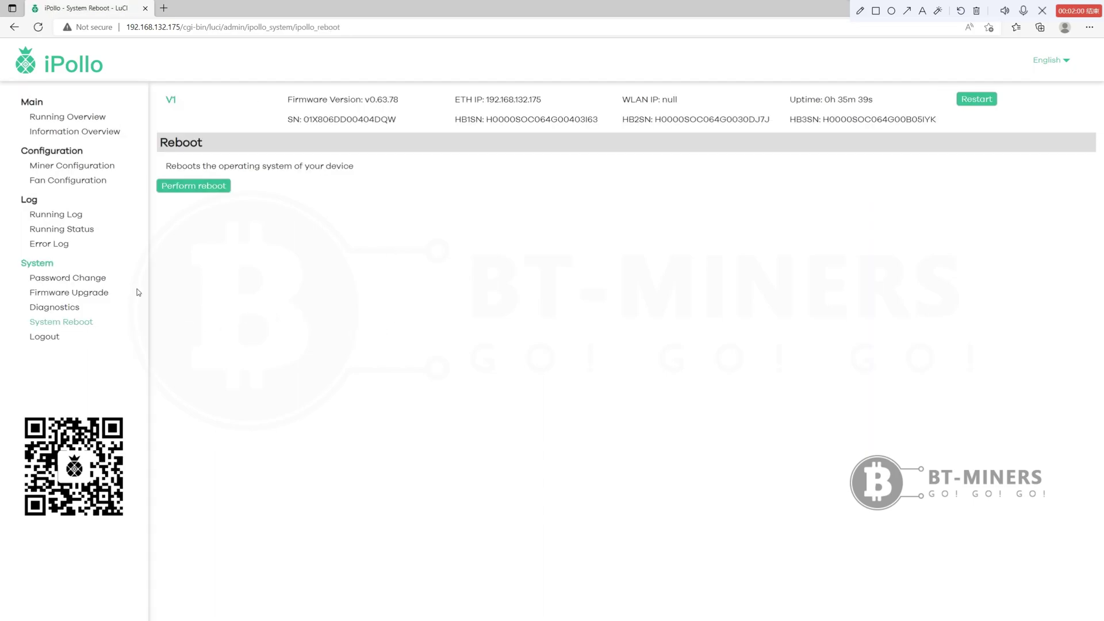